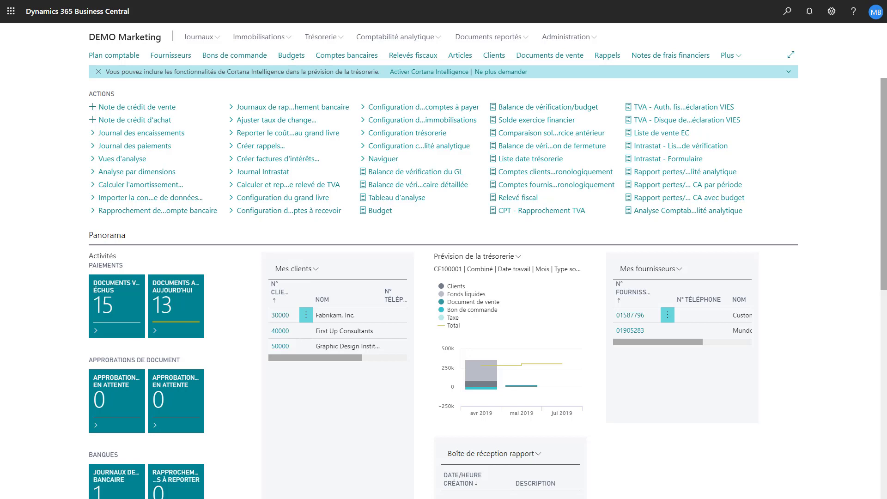
Open the Dimensions list and review the dimension values defined for TERRITOIRE
left_click(565, 40)
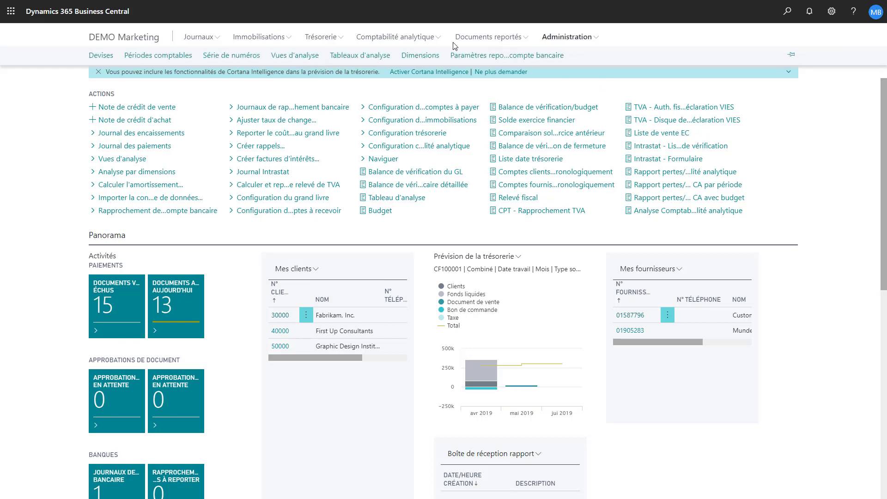
left_click(415, 56)
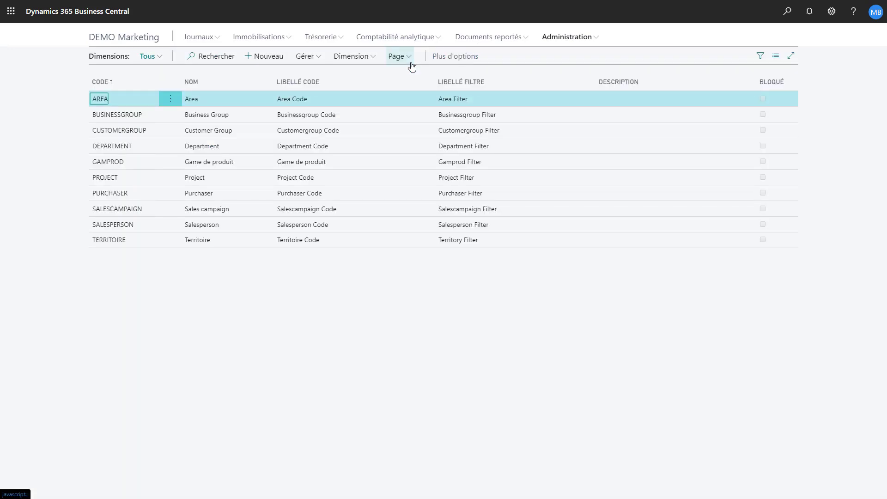
left_click(143, 242)
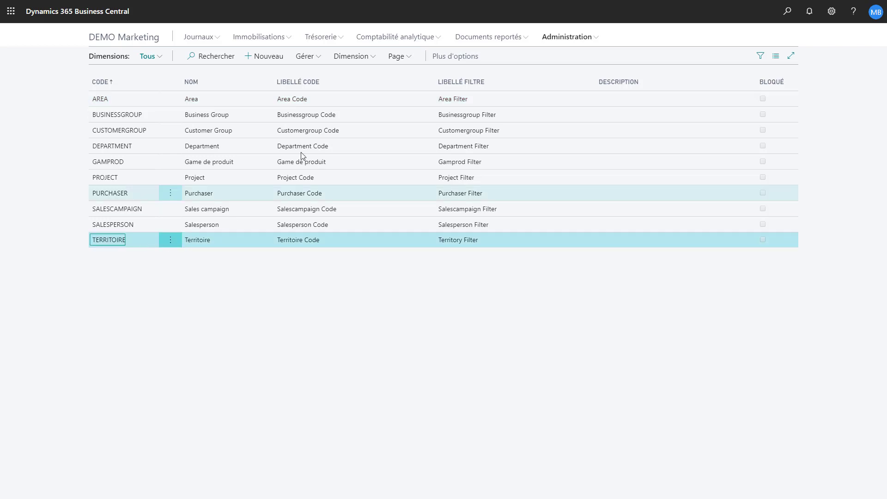
left_click(373, 57)
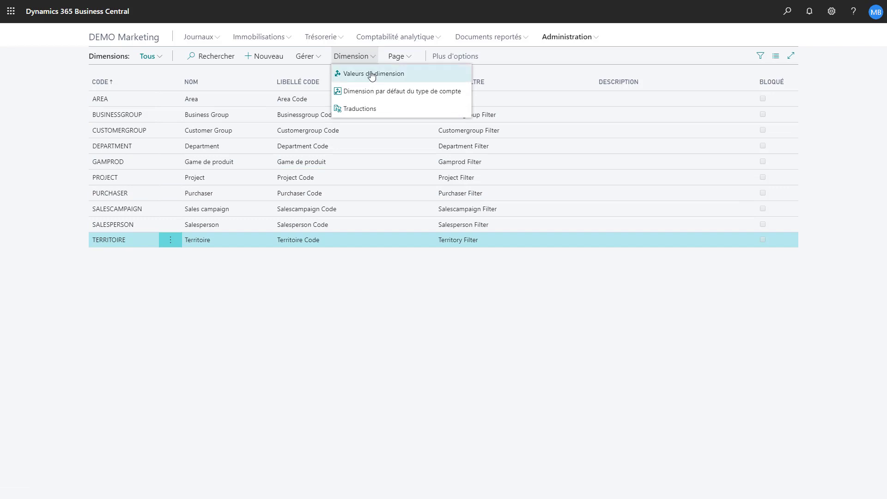
left_click(370, 74)
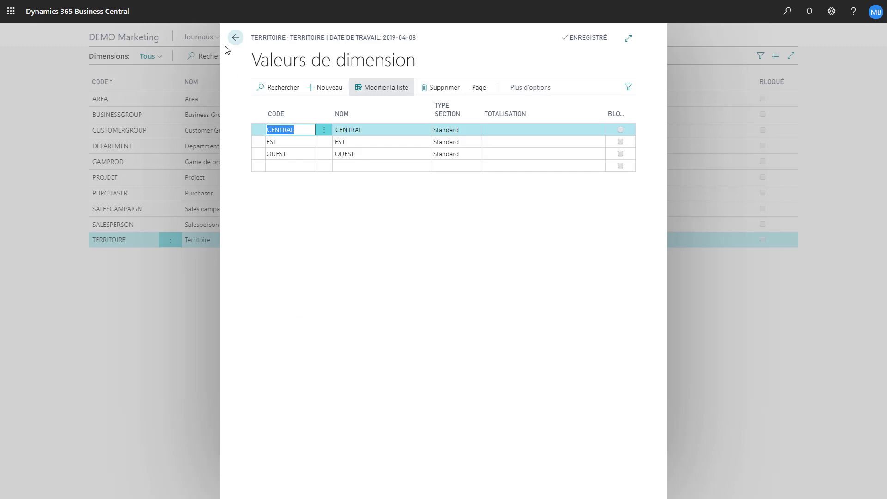
left_click(235, 37)
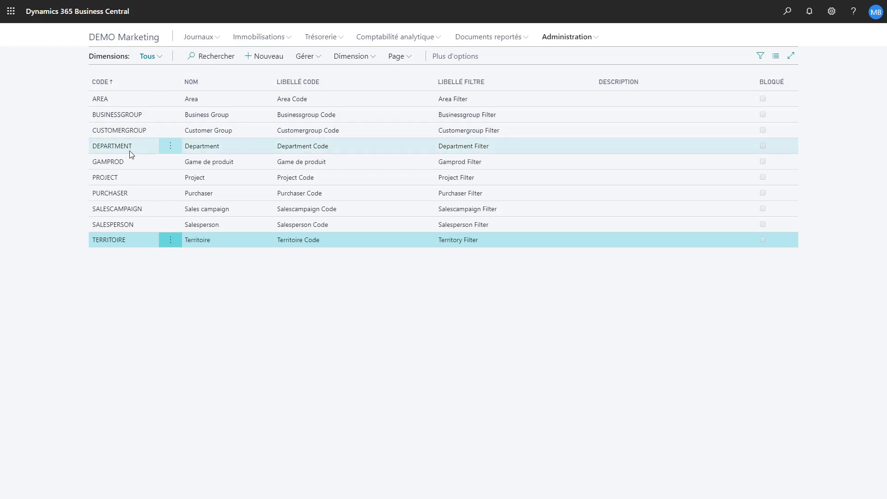
Review the dimension values of GAMPROD and return to the home page
left_click(134, 165)
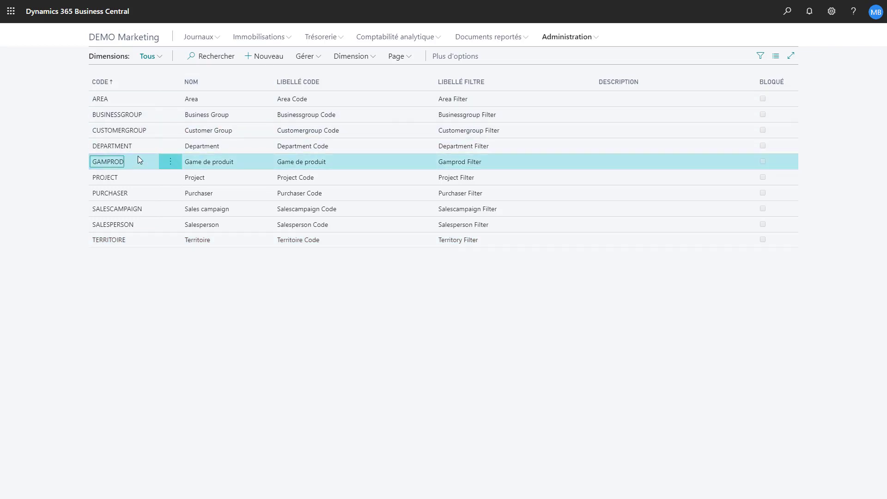
left_click(375, 56)
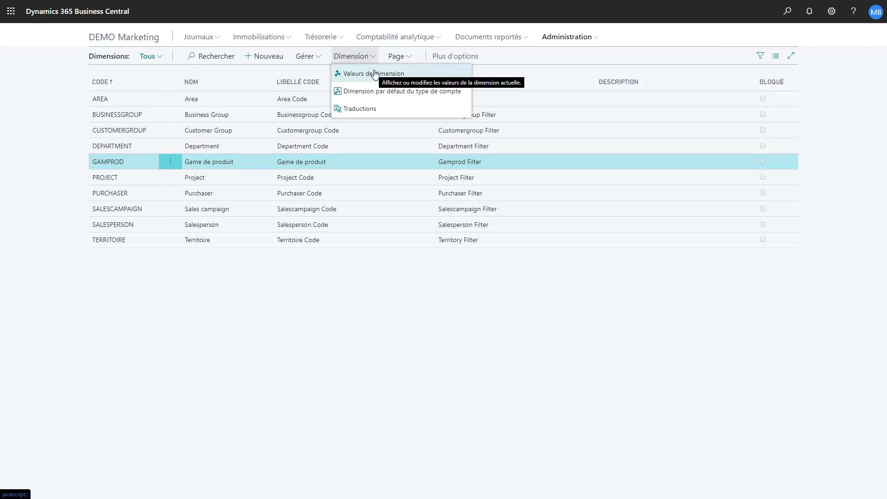
left_click(374, 73)
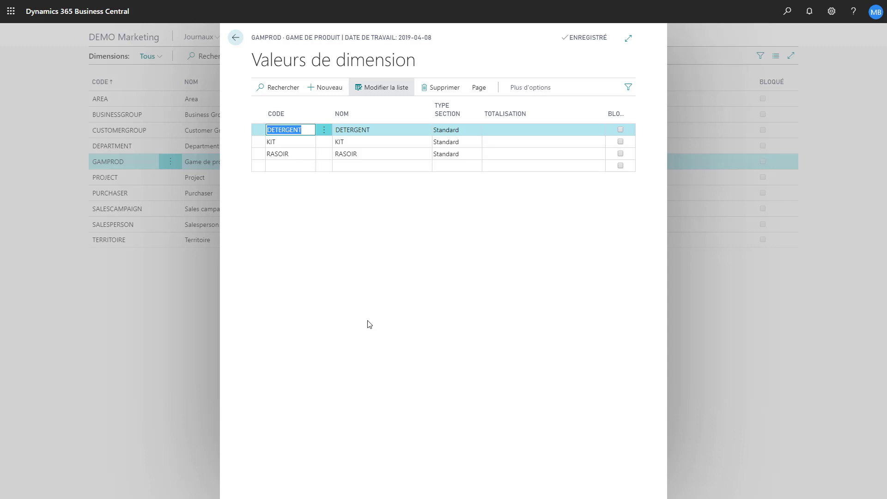
left_click(235, 37)
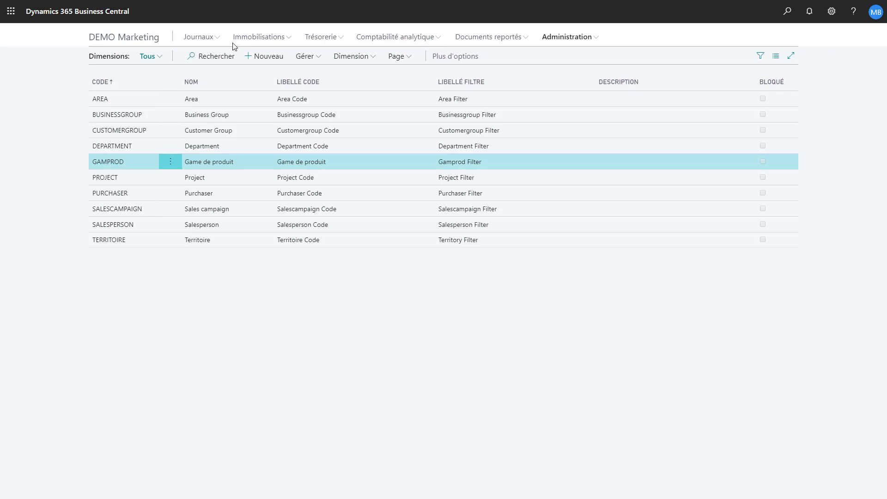
left_click(131, 44)
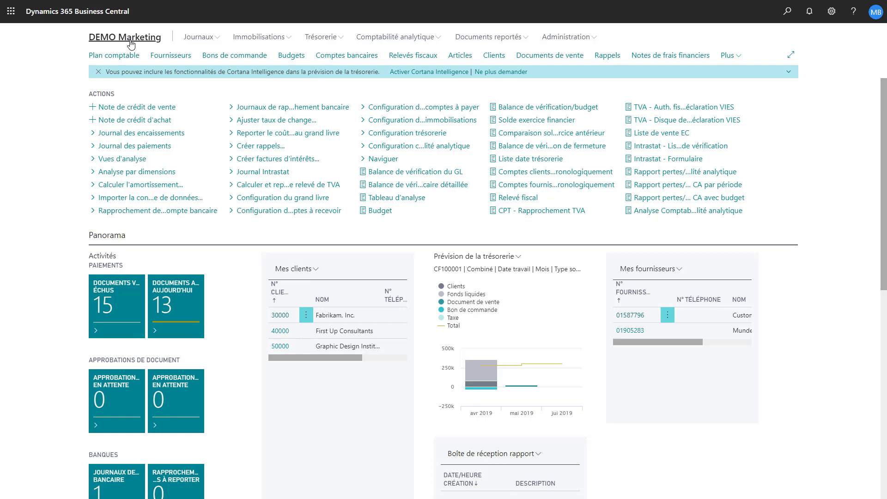
Open the default dimension assignments of the customer Canon Group from its customer card
left_click(495, 56)
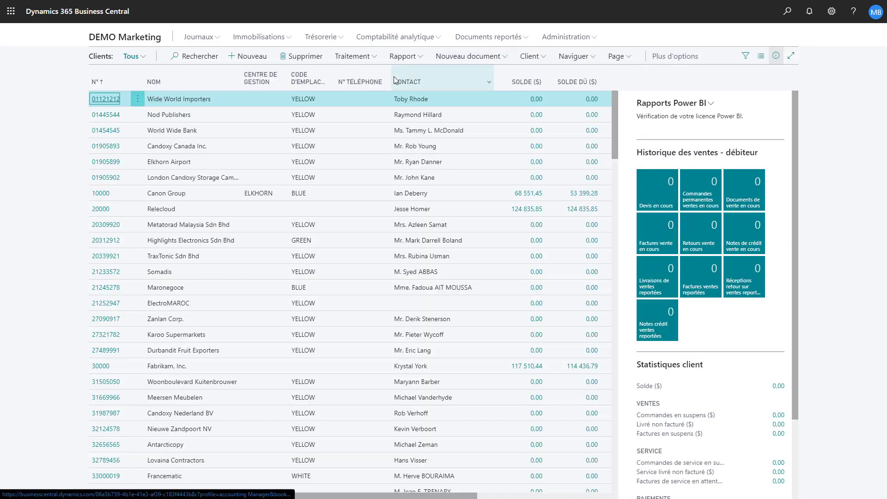
left_click(106, 198)
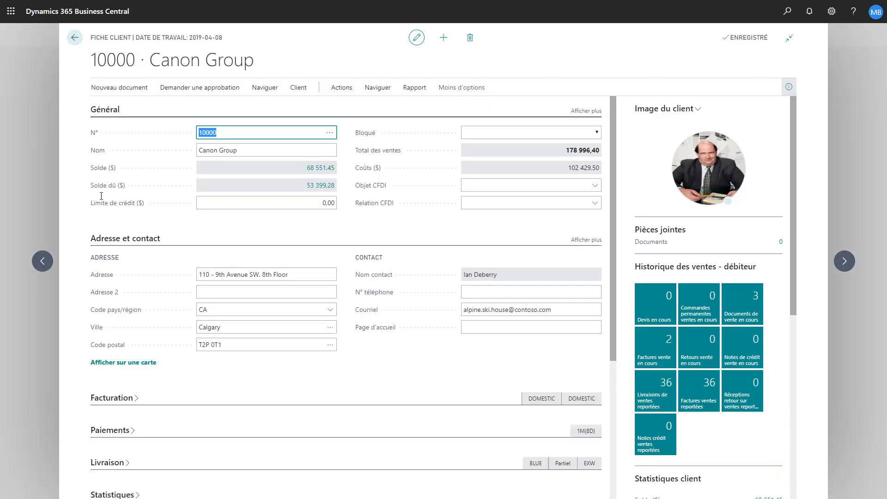
left_click(388, 90)
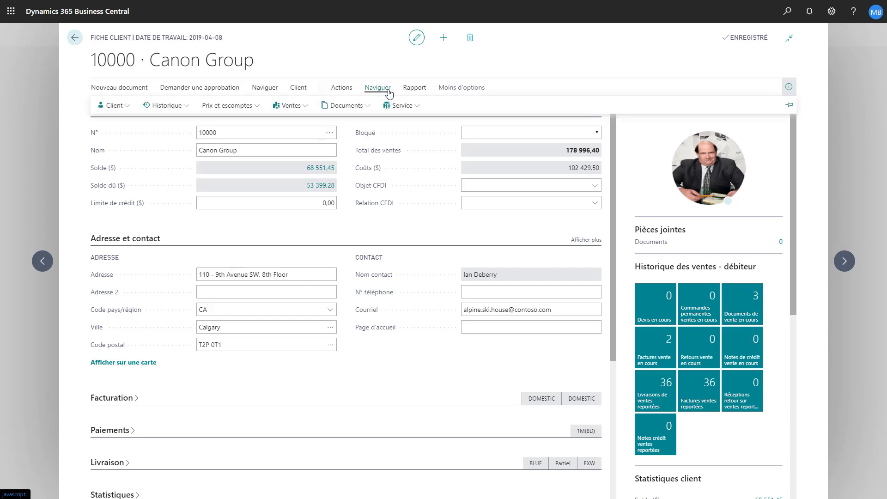
left_click(114, 105)
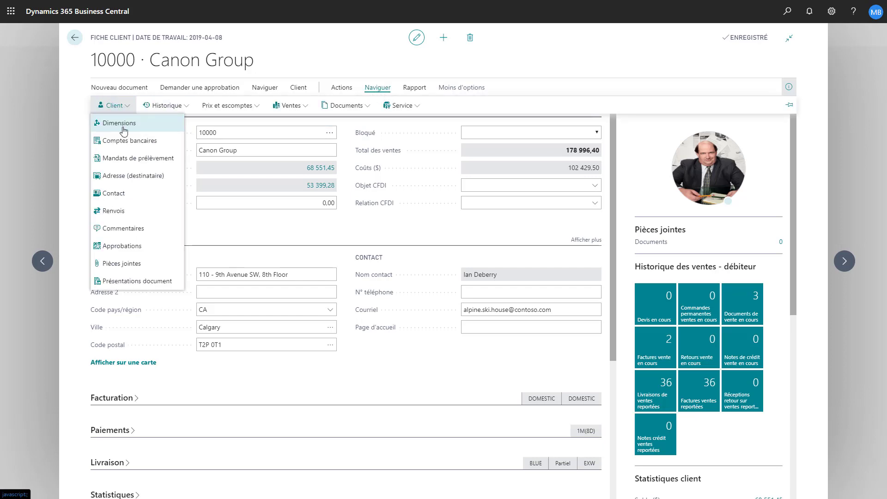
left_click(123, 131)
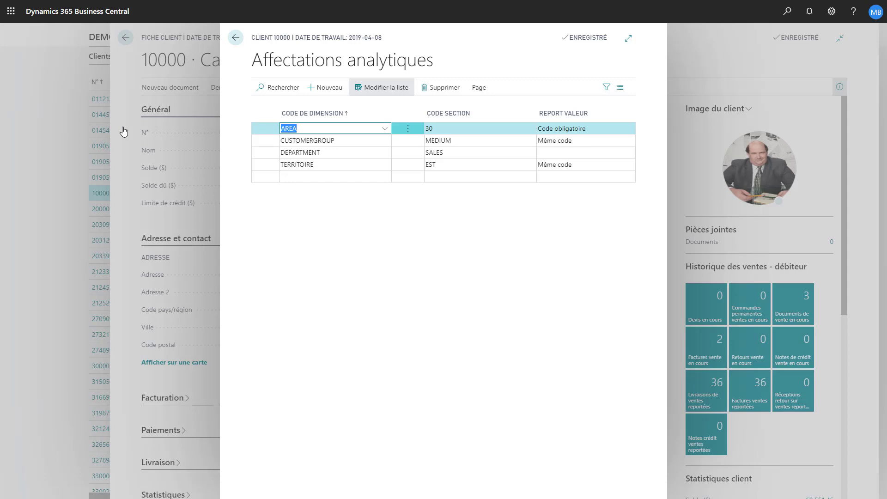
Check the value posting options for Canon Group's TERRITOIRE dimension, leaving the selection as is, and return to the home page
left_click(605, 165)
left_click(631, 165)
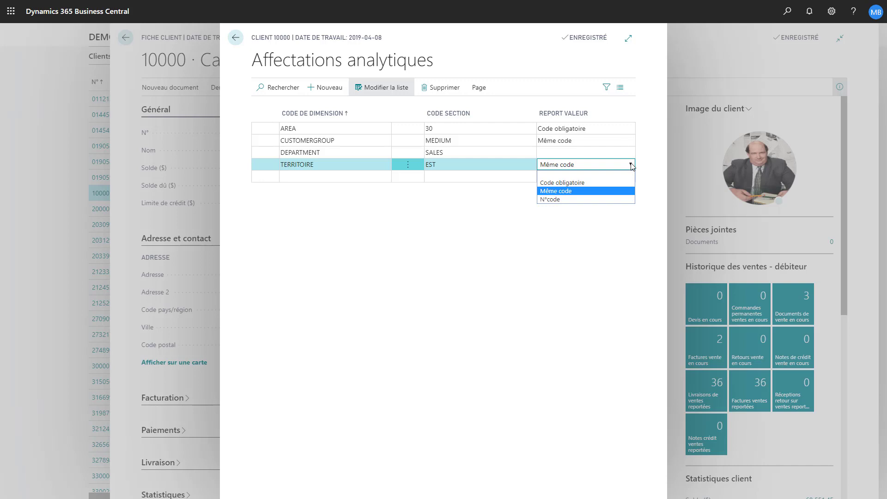
left_click(235, 37)
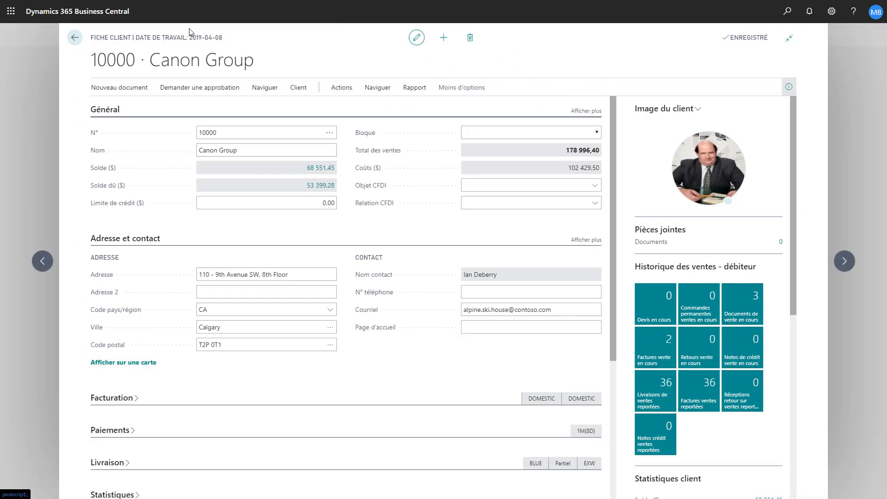
left_click(74, 38)
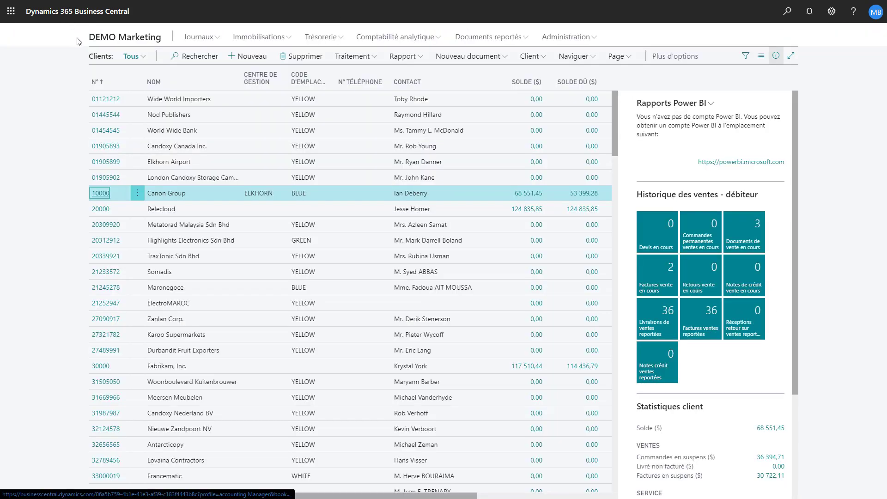
left_click(111, 38)
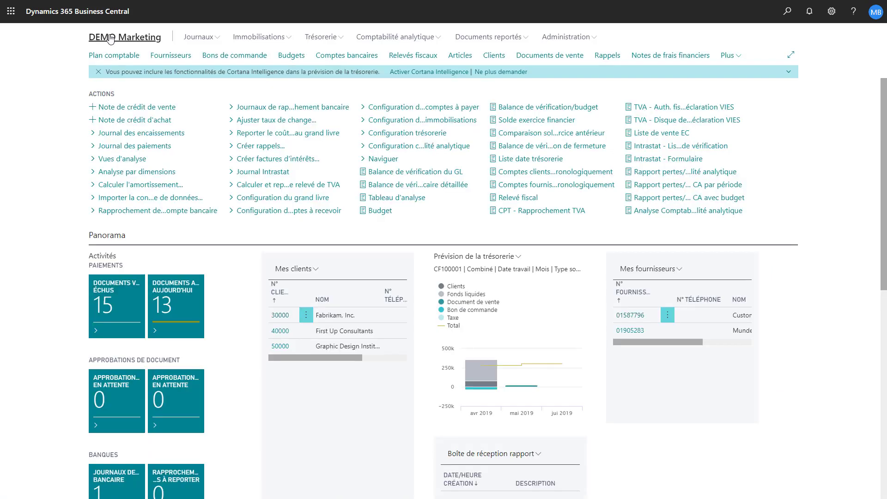
Review the default dimension assignments on the card of item 1896-S Rasoir Maxi-Shave and return to the home page
left_click(459, 56)
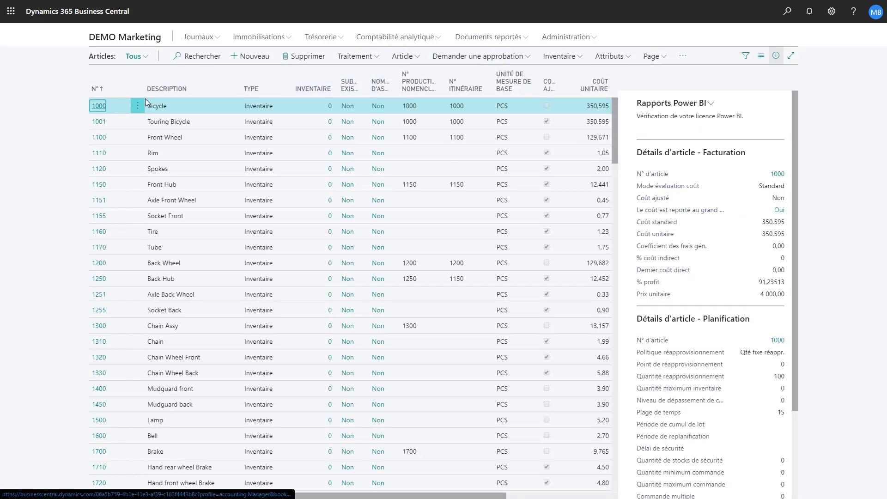
scroll(116, 226, "down", 3)
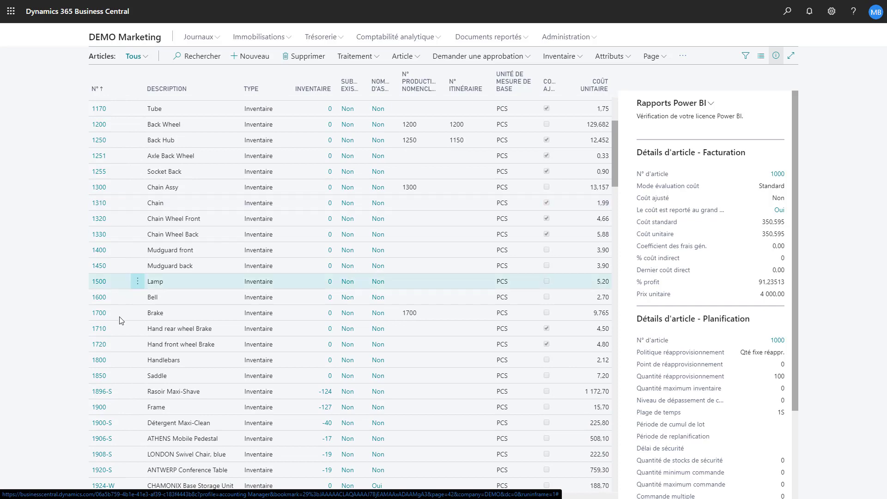
left_click(102, 393)
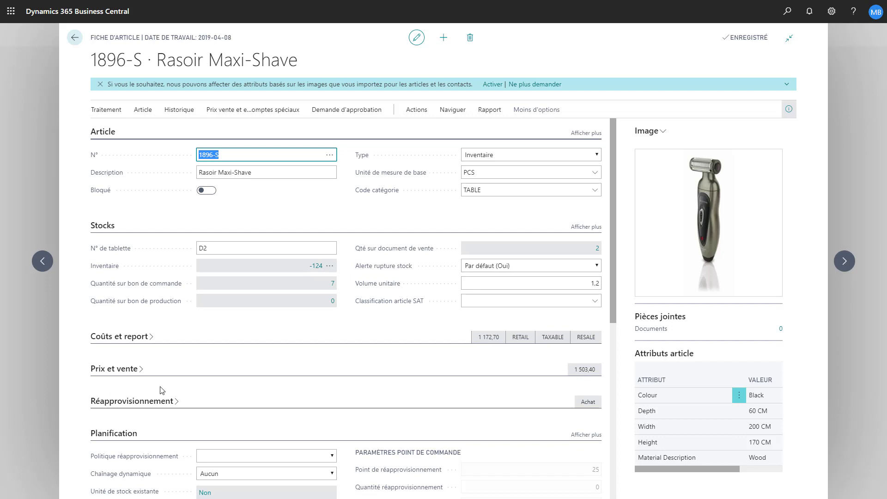
left_click(452, 111)
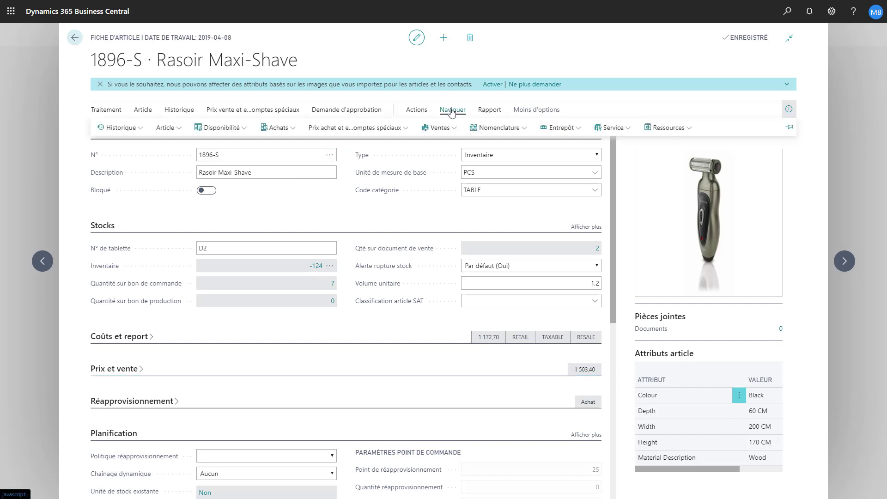
left_click(180, 130)
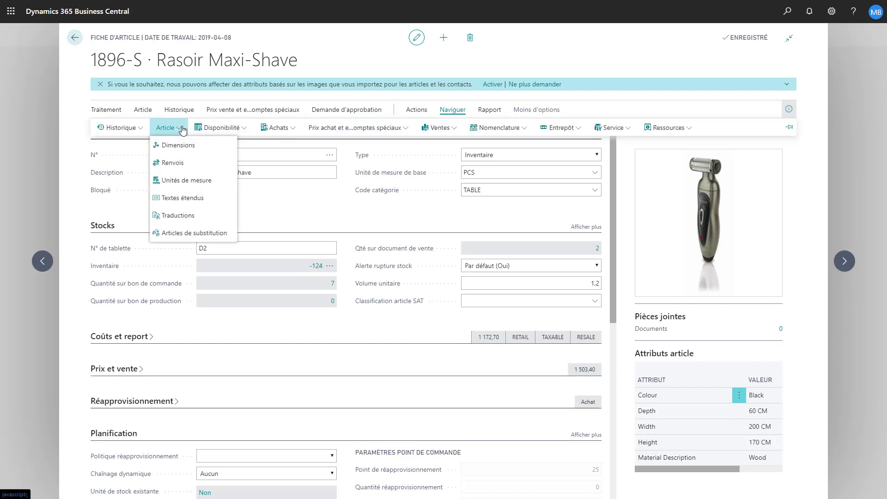
left_click(174, 147)
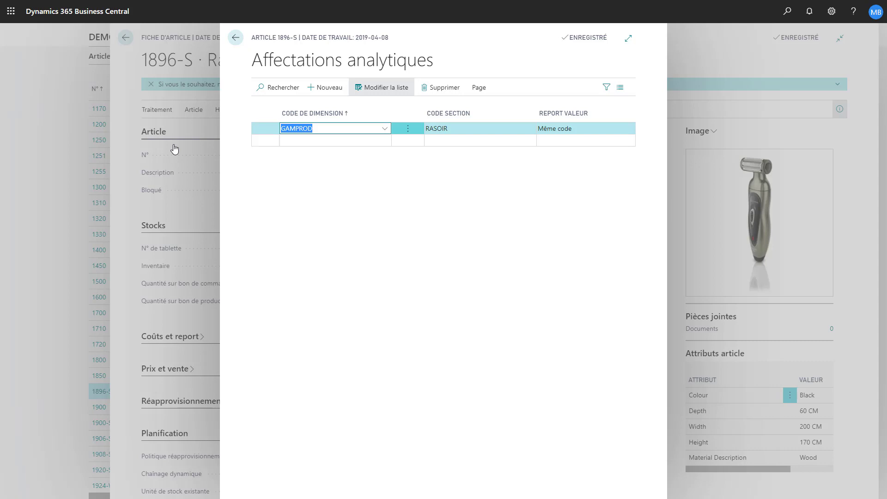
key("Escape")
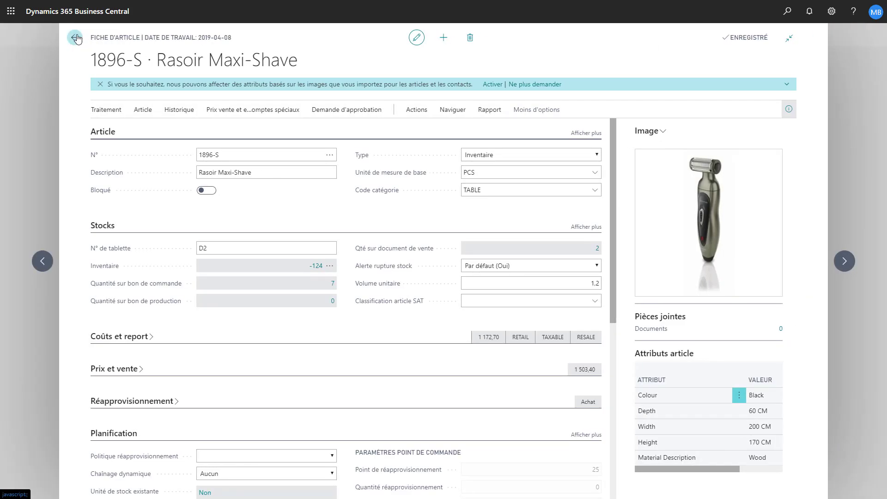
key("Escape")
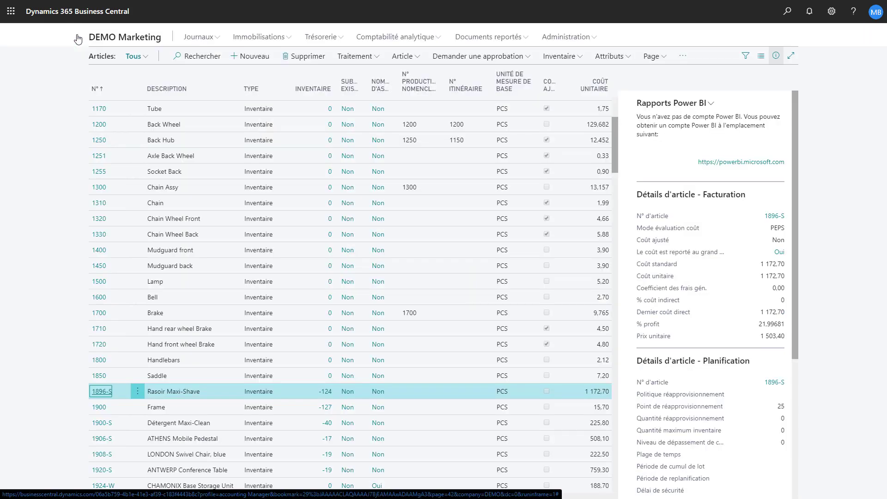
left_click(97, 40)
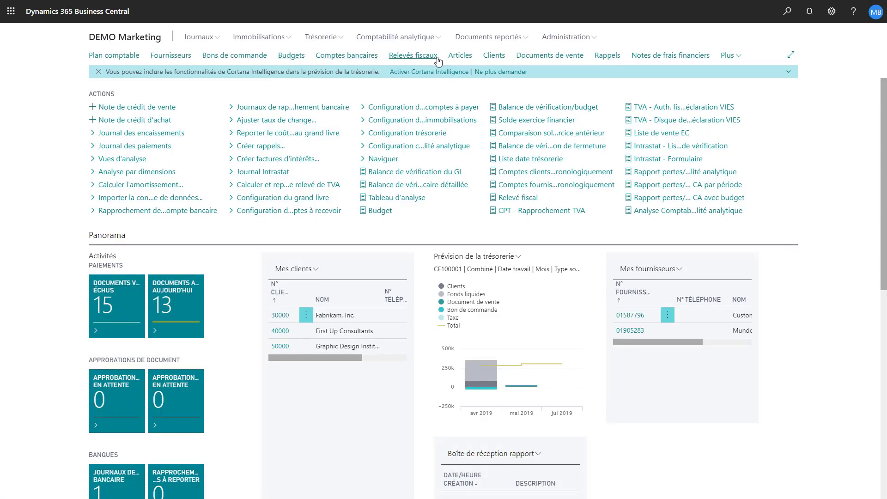
Create a new sales order (Document de vente) for the customer Canon Group
left_click(529, 55)
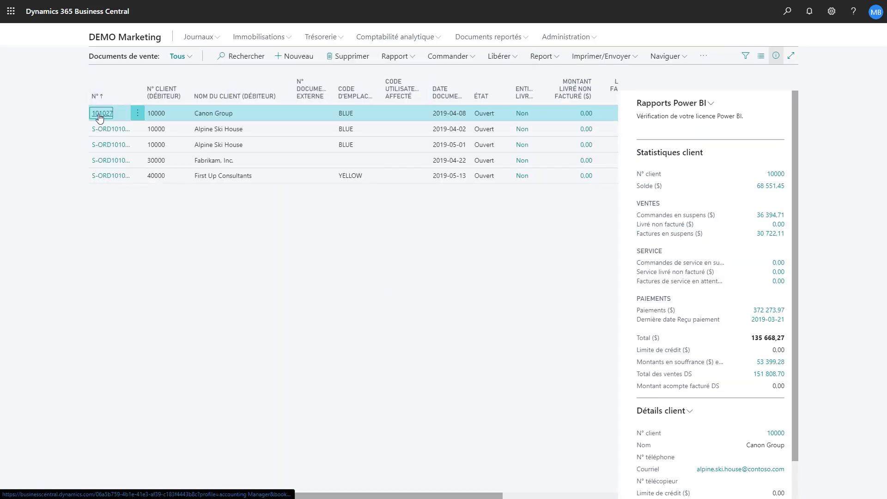
left_click(291, 58)
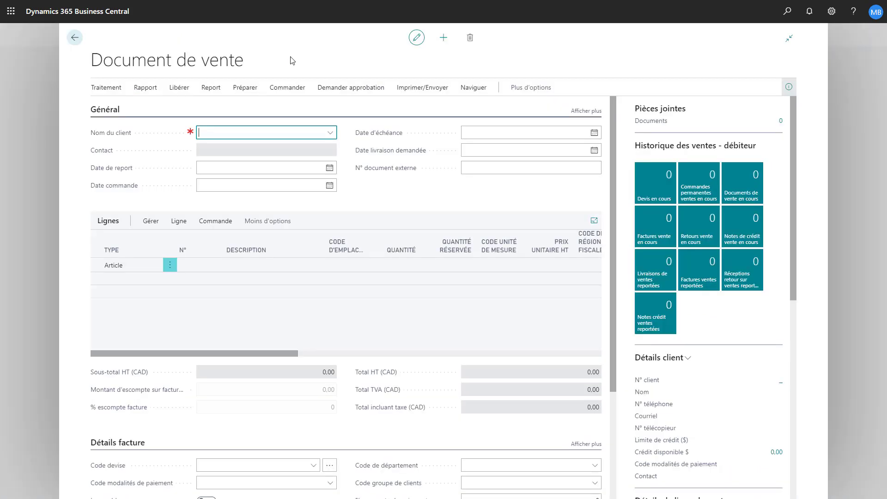
type("10000")
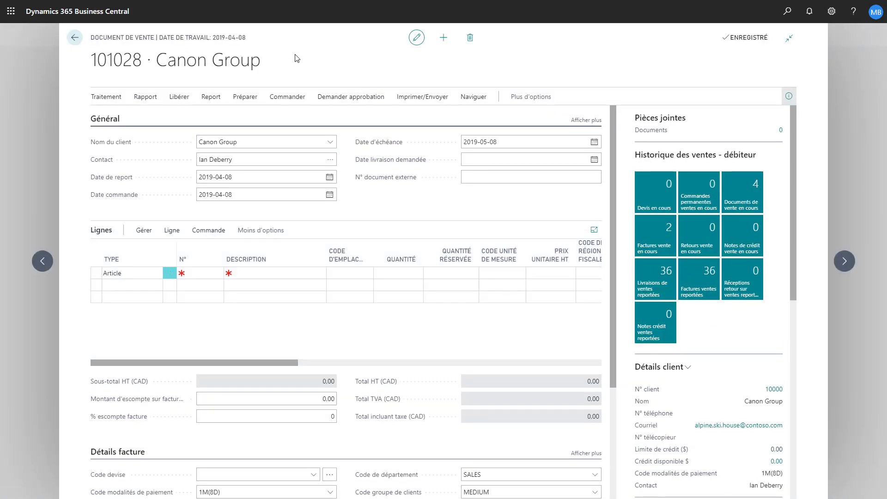
left_click(254, 158)
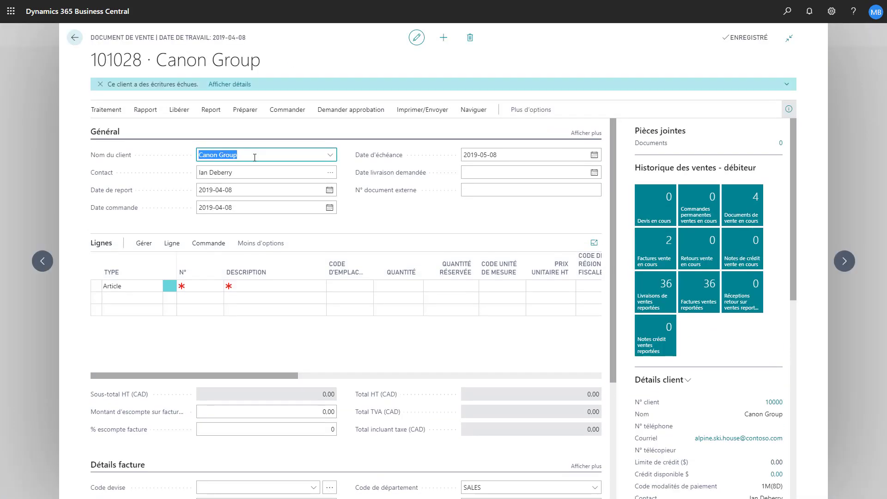
Add item 1896-S Rasoir Maxi-Shave to the first order line with a quantity of 2
left_click(282, 285)
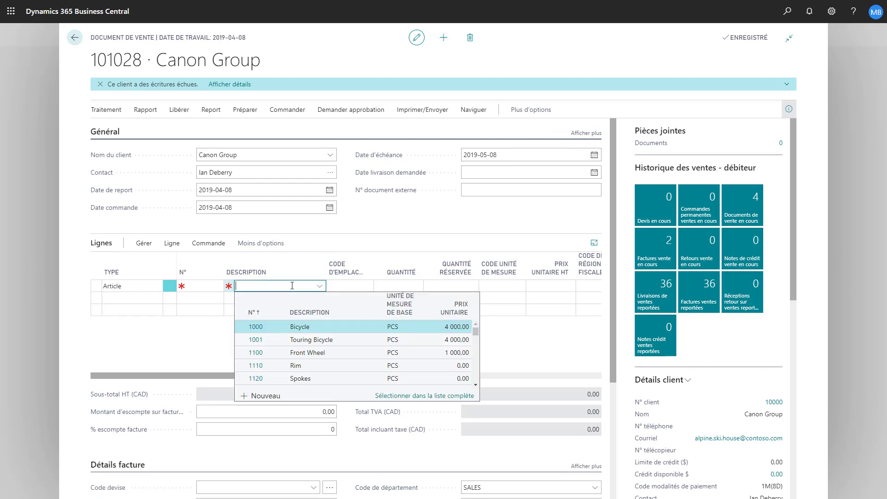
type("1896")
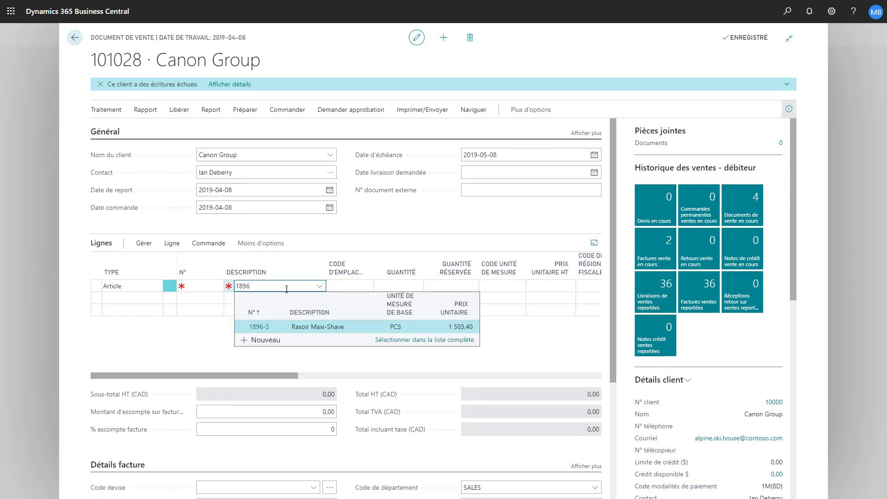
left_click(264, 328)
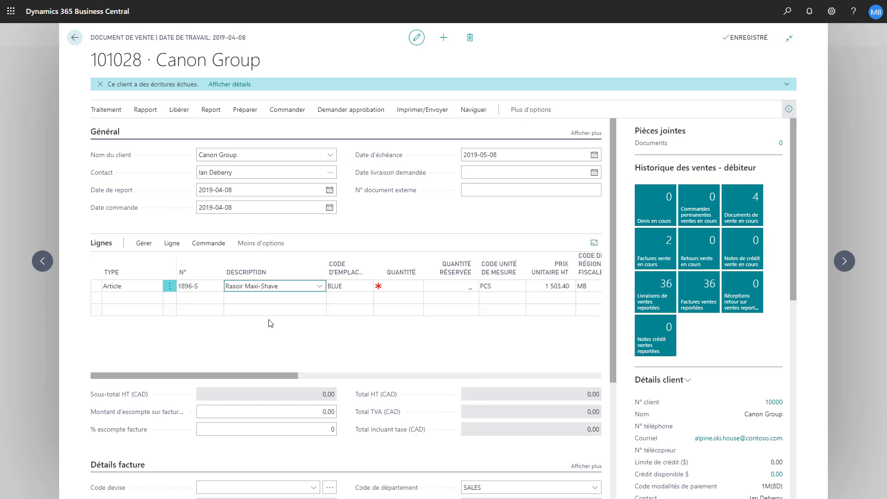
left_click(409, 286)
type("2")
Add item 1900-S Détergent Maxi-Clean on the second order line with a quantity of 2
left_click(287, 296)
type("1900")
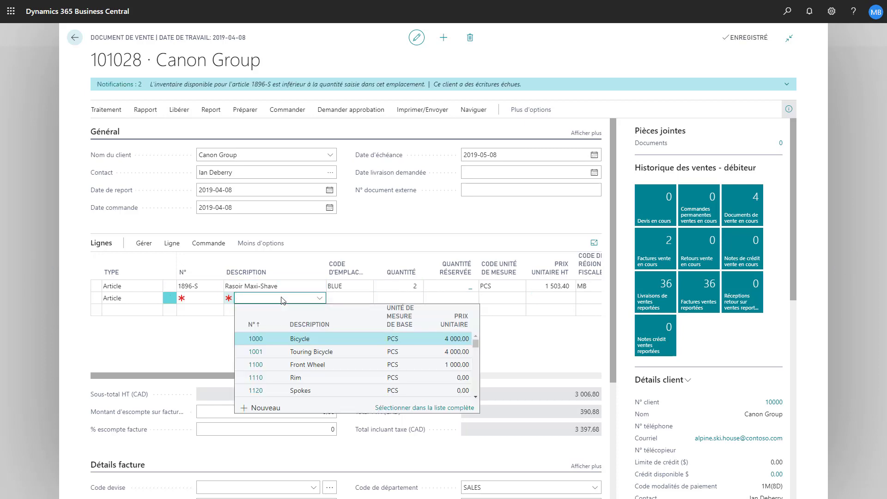
left_click(311, 354)
left_click(414, 299)
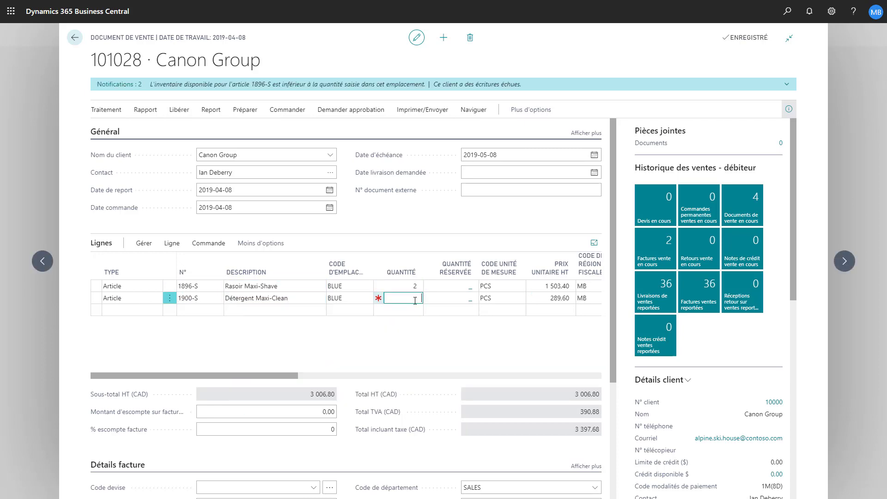
type("2")
left_click(410, 346)
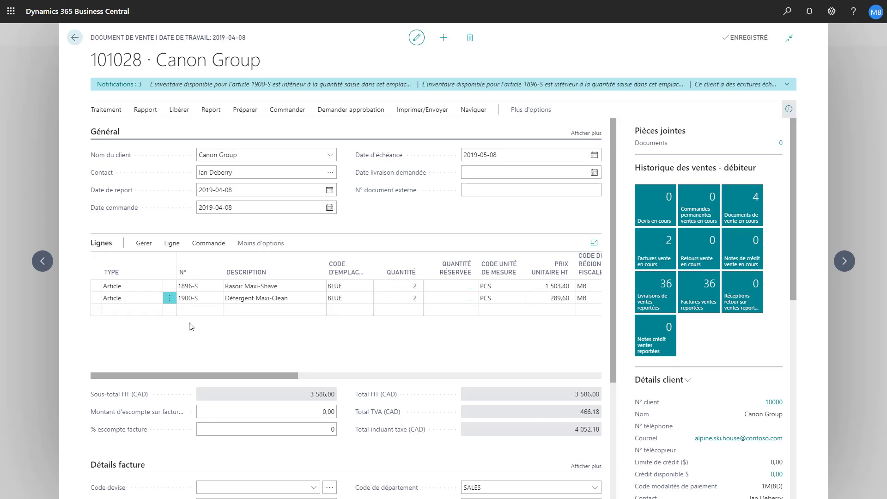
Review the dimensions assigned to the 1900-S Détergent Maxi-Clean order line and close the dimension list
left_click(172, 245)
left_click(324, 262)
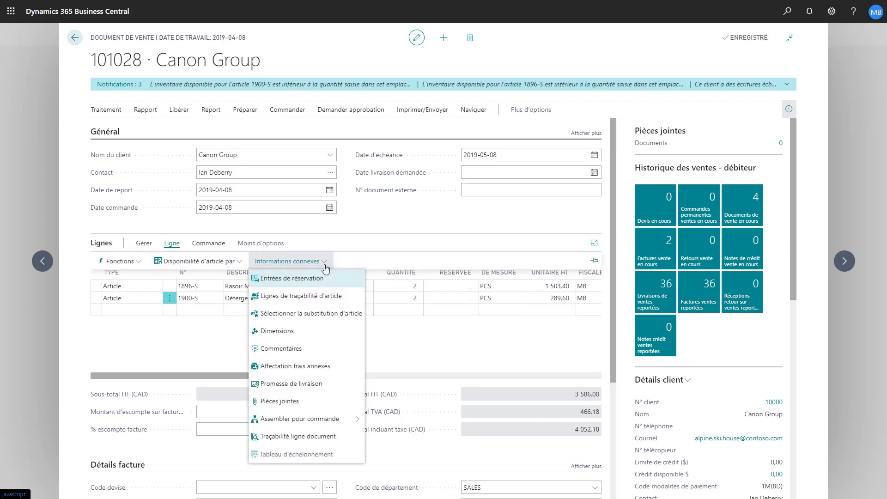
left_click(291, 332)
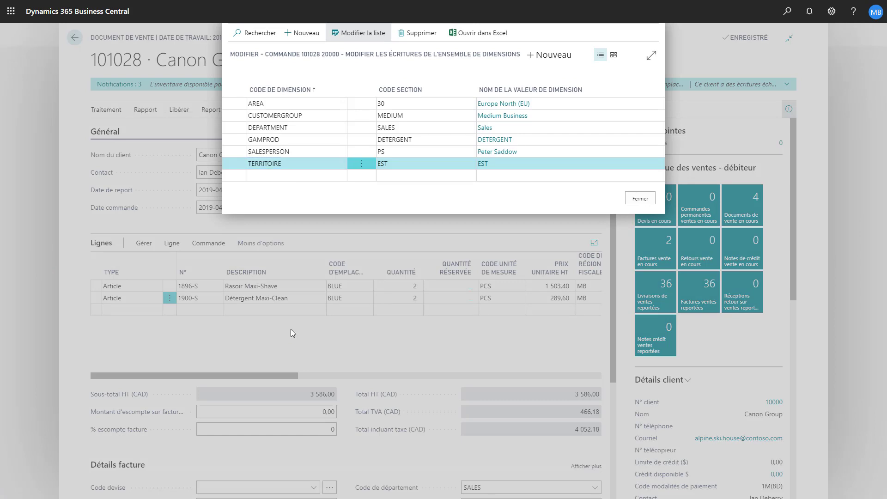
left_click(639, 199)
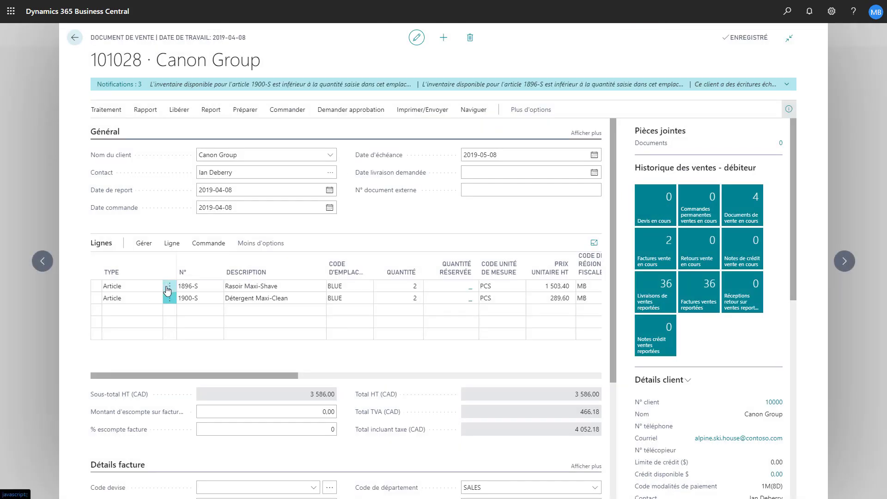
Review the dimensions assigned to the 1896-S Rasoir Maxi-Shave order line, and return to the home page
left_click(174, 245)
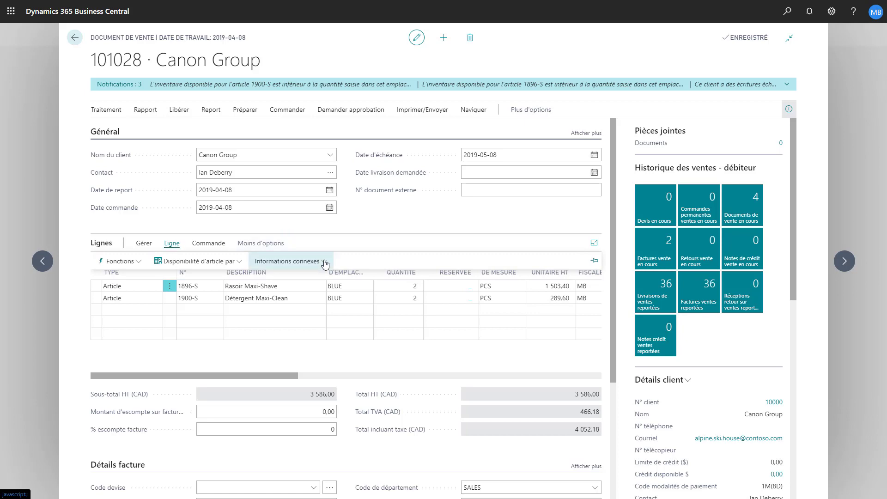
left_click(287, 261)
left_click(295, 331)
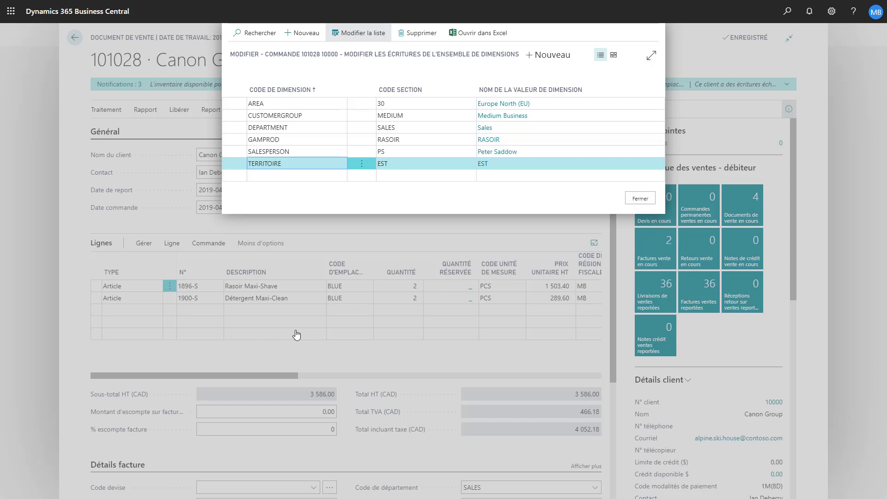
left_click(639, 199)
left_click(74, 38)
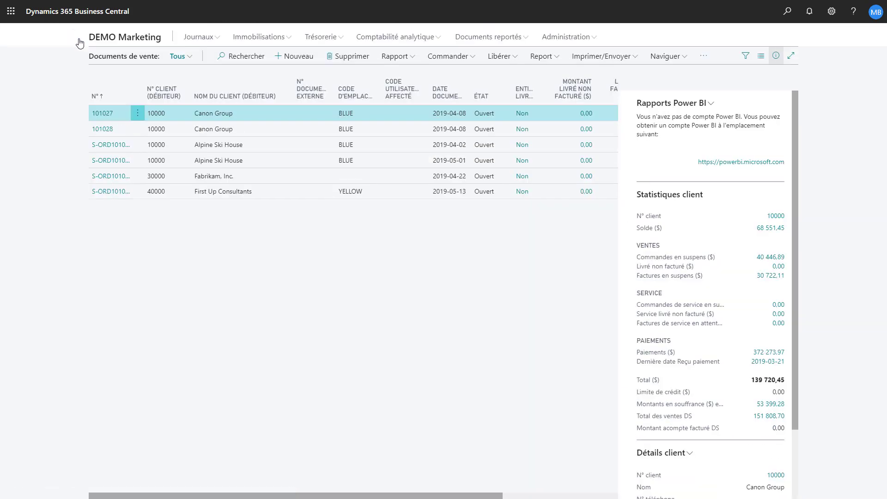
left_click(101, 36)
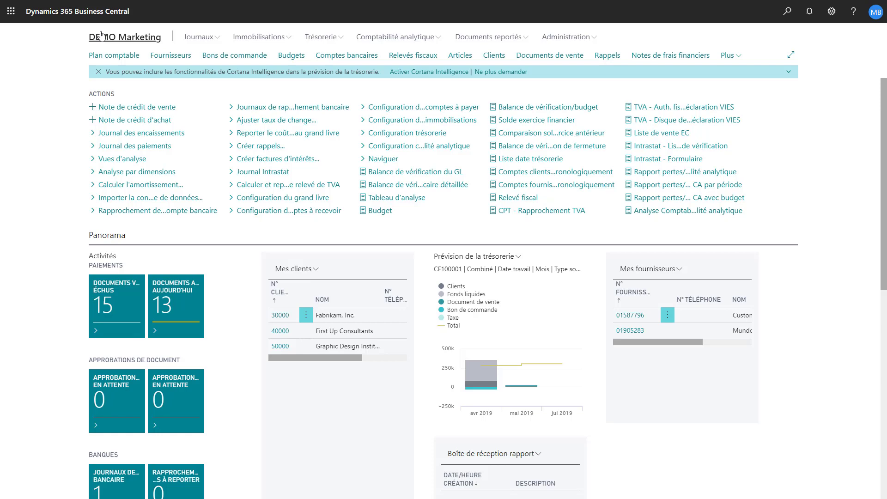
Open the dimension analysis for the REVENUE view, filter it to 2019-01-01..2019-03-31 and display the matrix
left_click(138, 172)
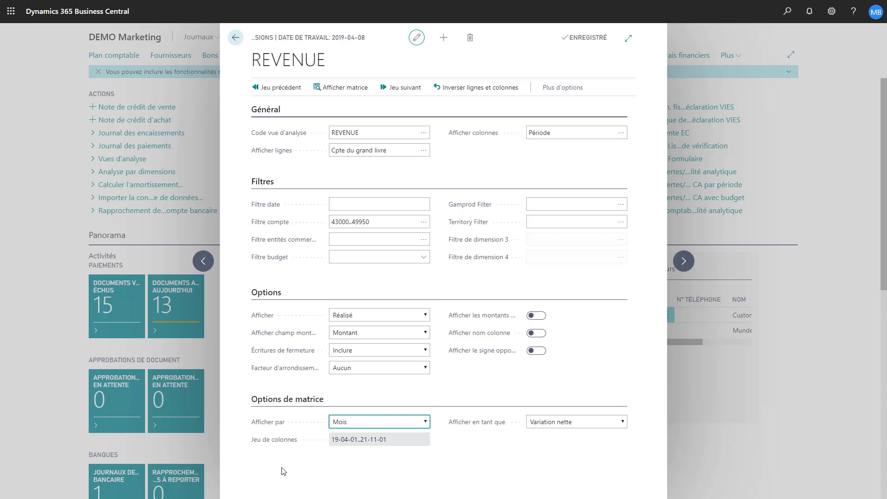
left_click(344, 204)
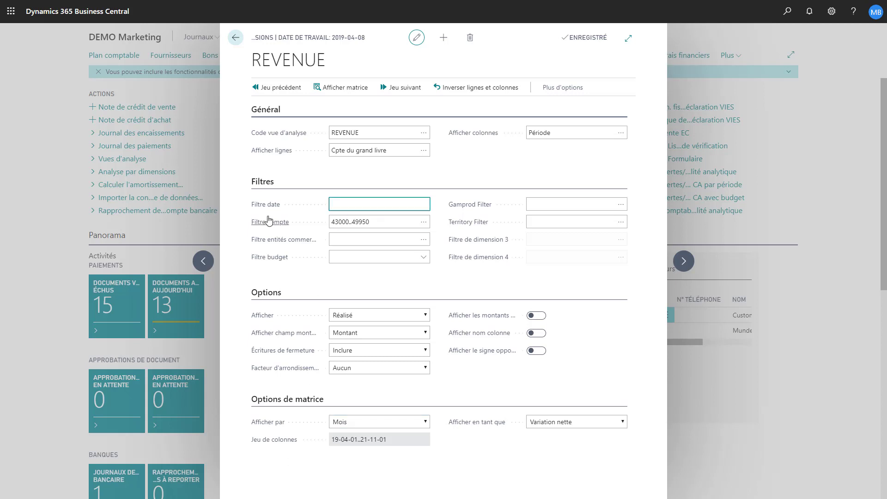
type("2019-01-01..2019-03-31")
left_click(318, 207)
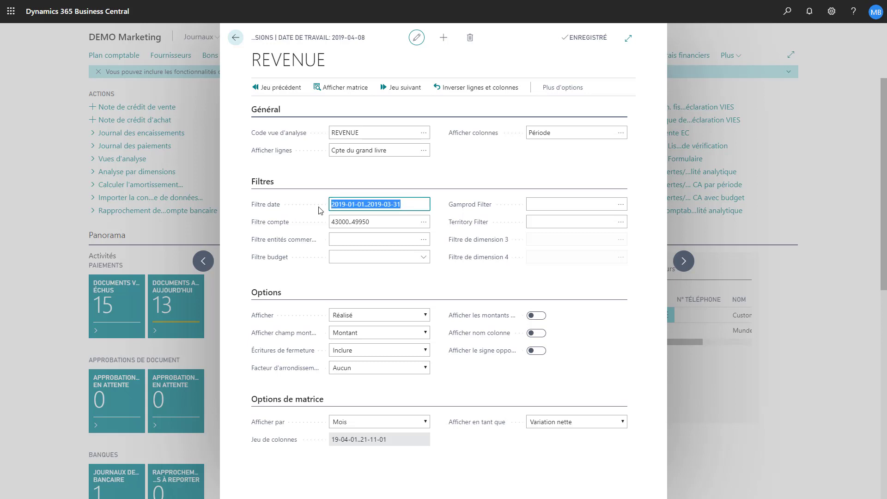
left_click(344, 87)
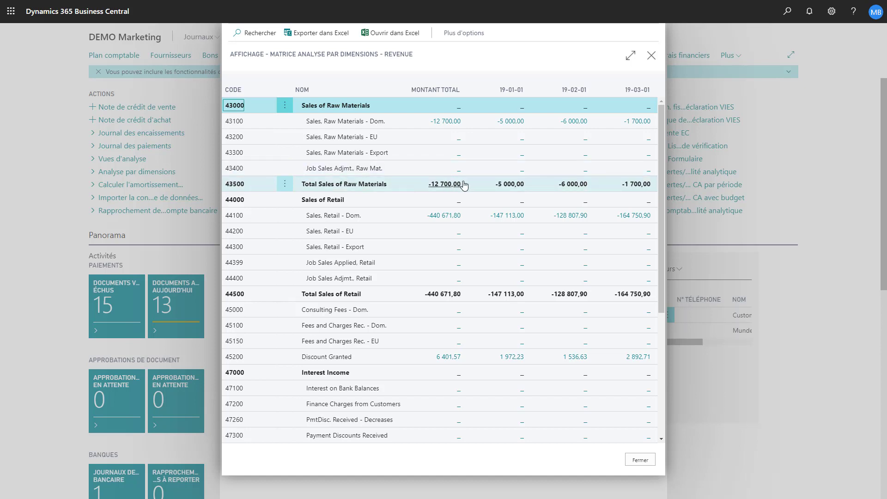
Inspect the analysis entries behind the January amount of account 44100 Sales, Retail - Dom., and return to the REVENUE analysis settings
left_click(509, 222)
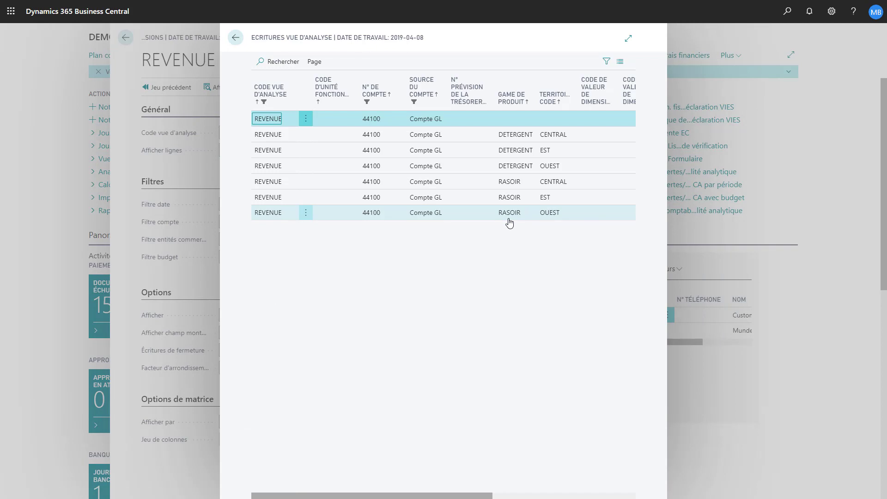
left_click(236, 38)
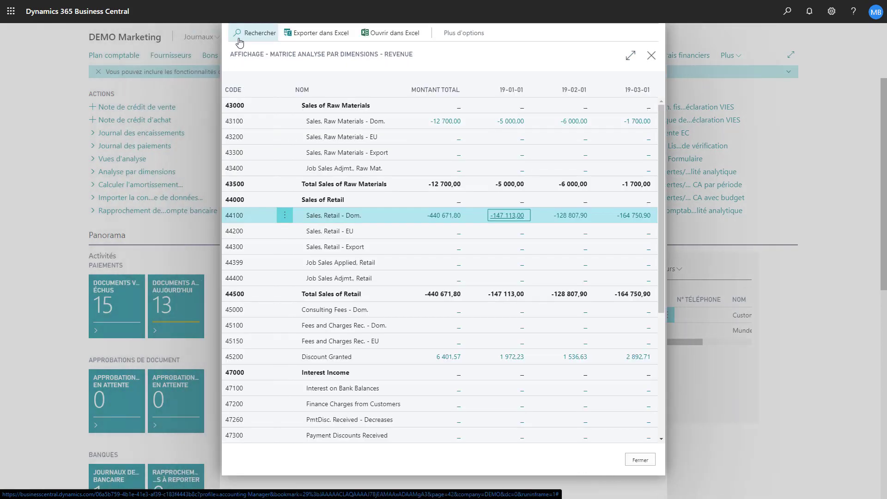
left_click(651, 56)
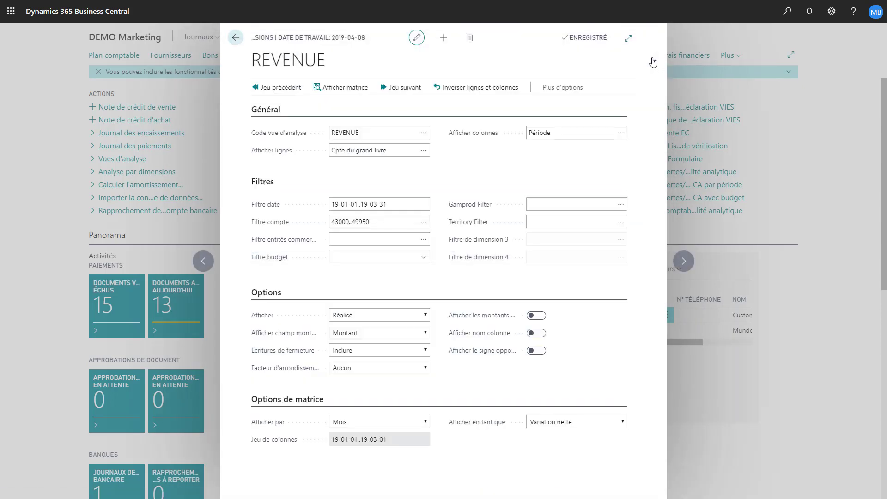
Set the date filter to 19-01-01..19-01-31 and the columns to TERRITOIRE, and review the resulting matrix
left_click(393, 203)
left_click(621, 133)
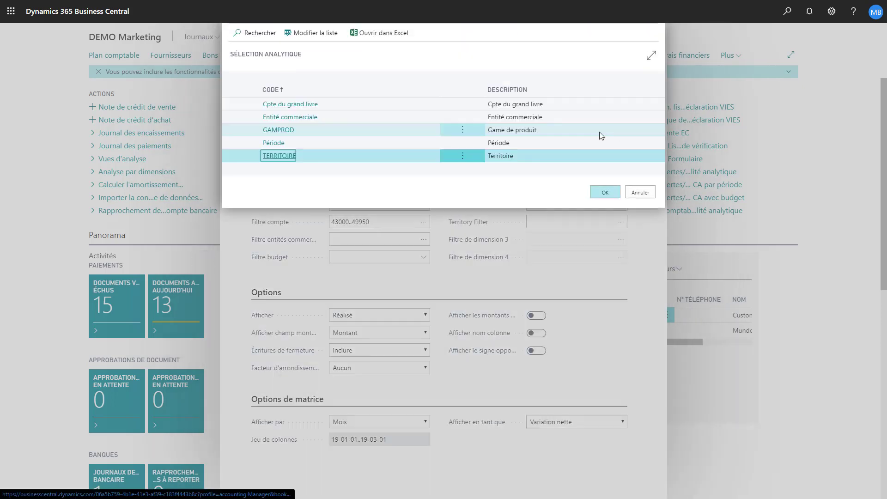
double_click(279, 168)
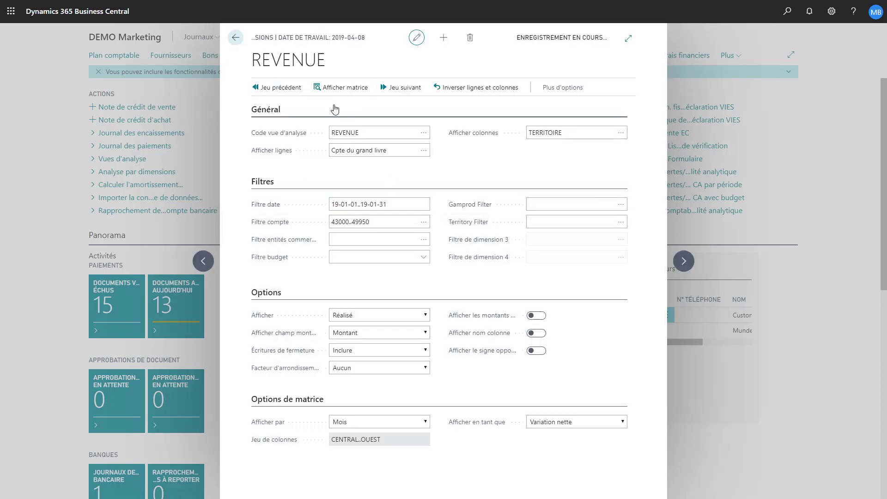
left_click(341, 88)
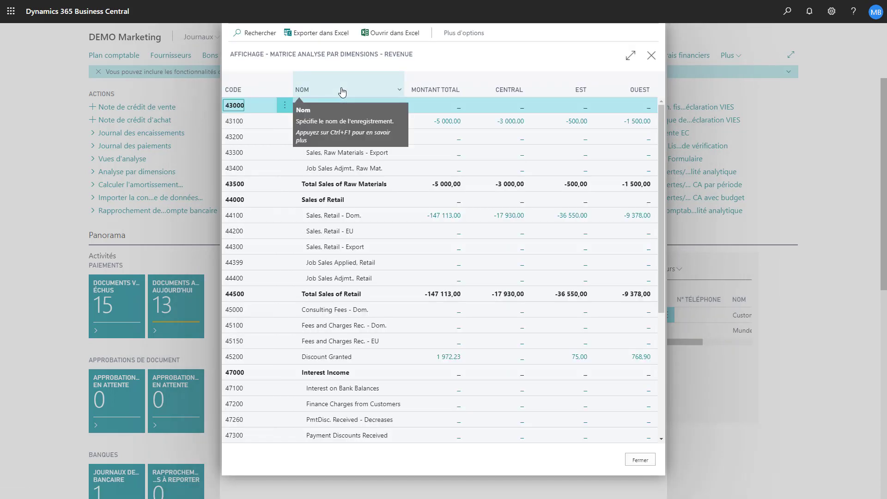
left_click(651, 56)
Set the analysis rows to GAMPROD and the date filter to 2019-01-01..2019-03-31, and display the matrix
left_click(424, 150)
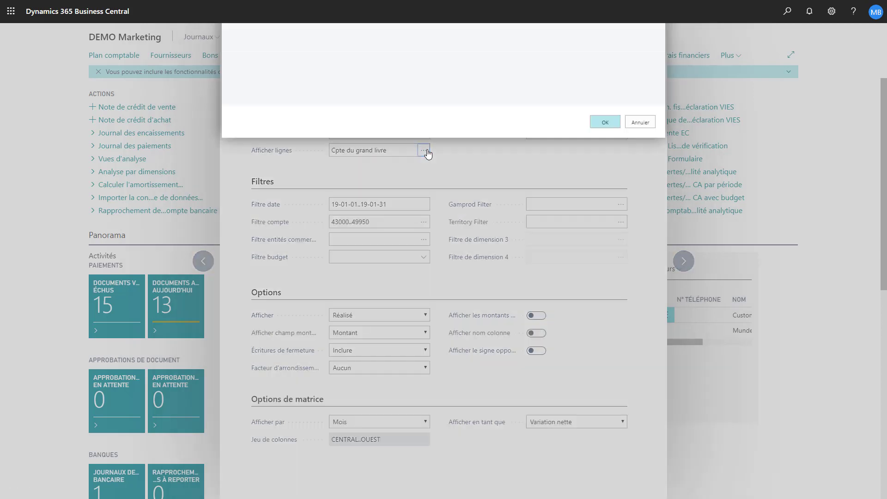
left_click(268, 130)
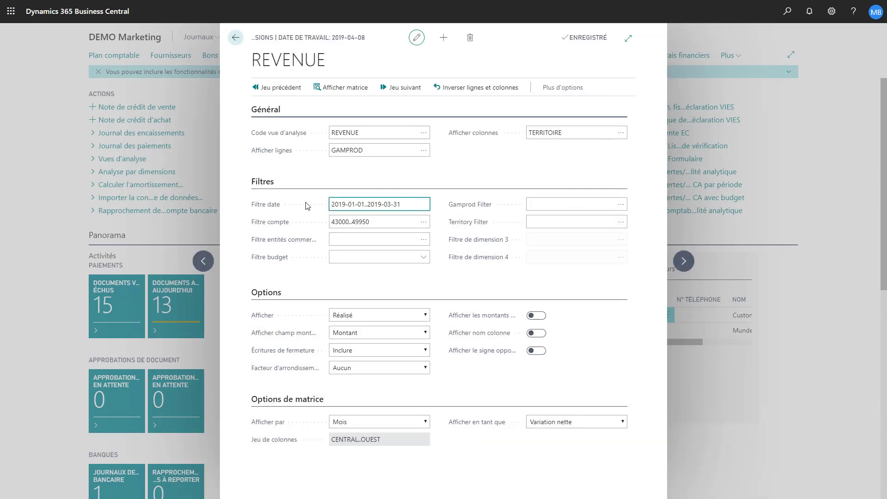
left_click(350, 93)
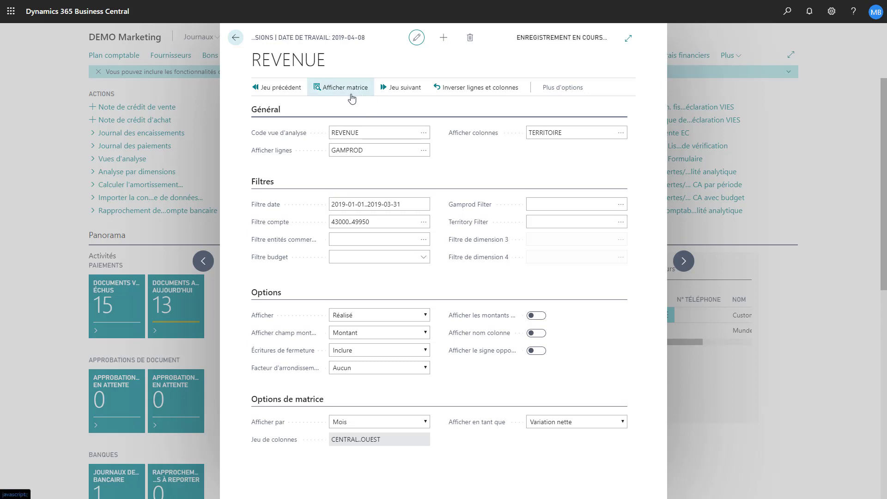